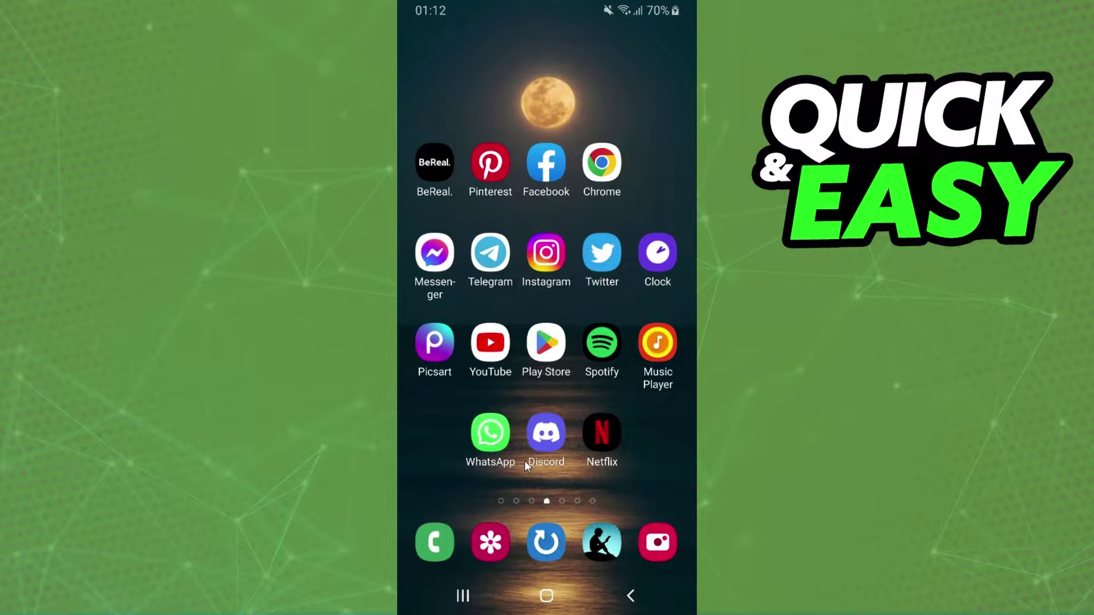
Launch Spotify and open Liked Songs from Your Library to reach Links 2 3 4
left_click(613, 345)
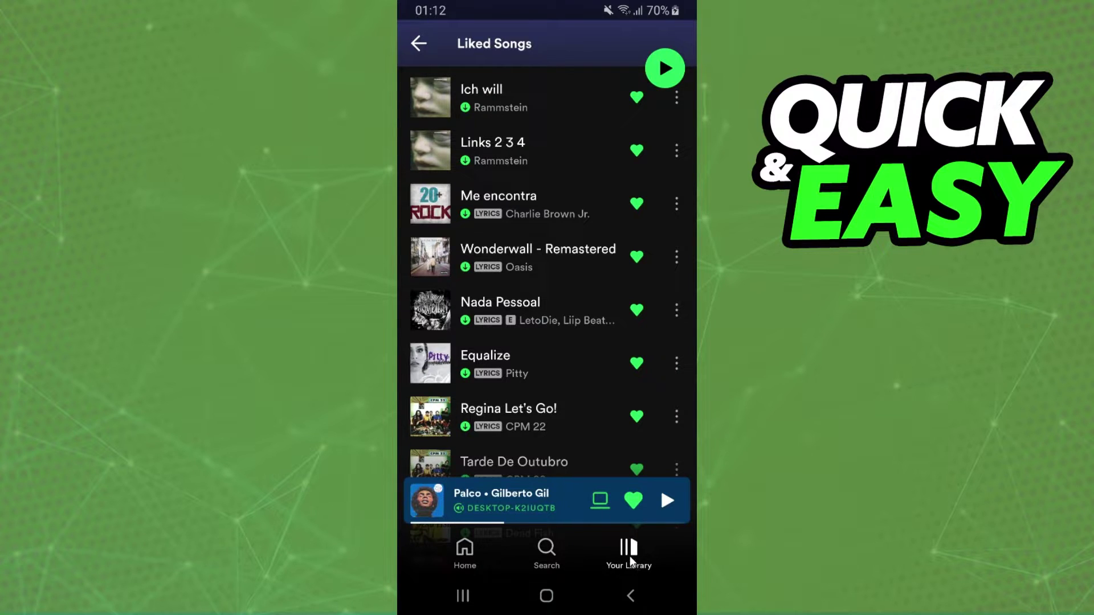
left_click(632, 560)
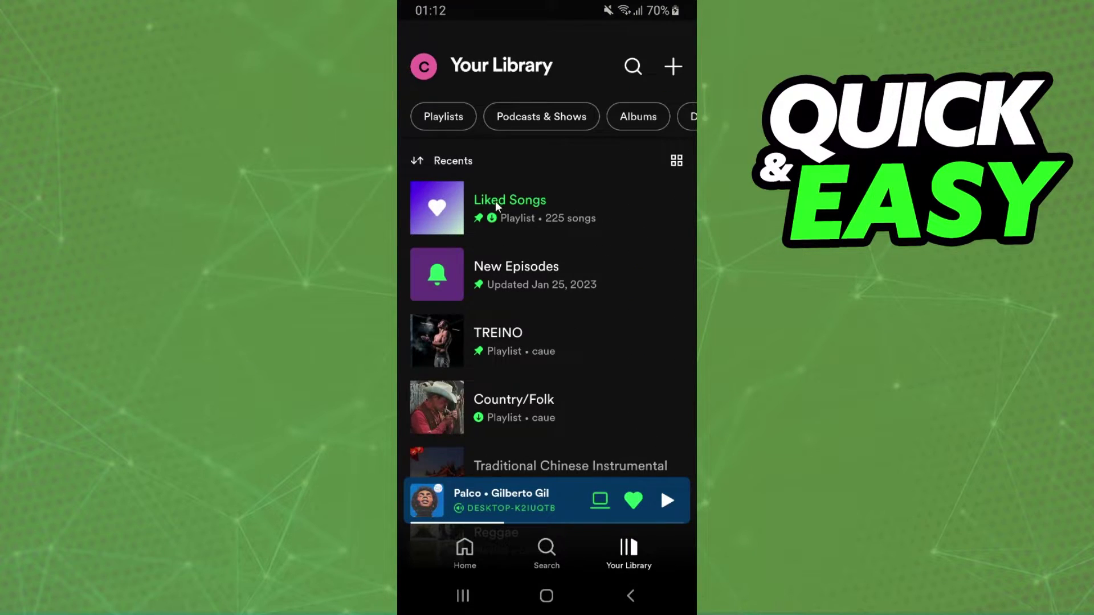
left_click(497, 208)
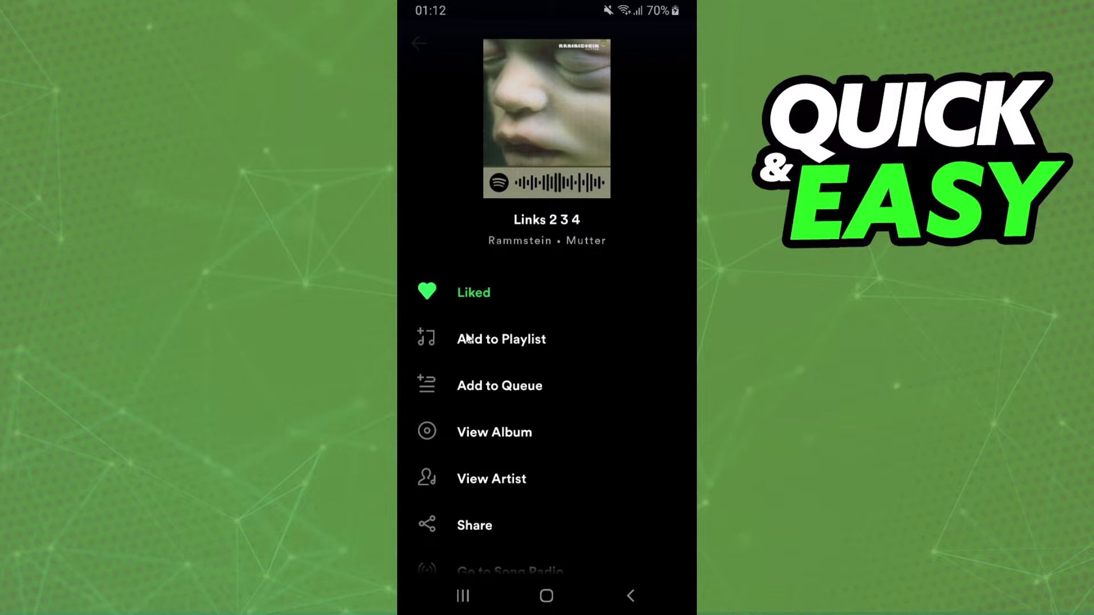
Put Links 2 3 4 into the Test playlist and return to Liked Songs
left_click(540, 341)
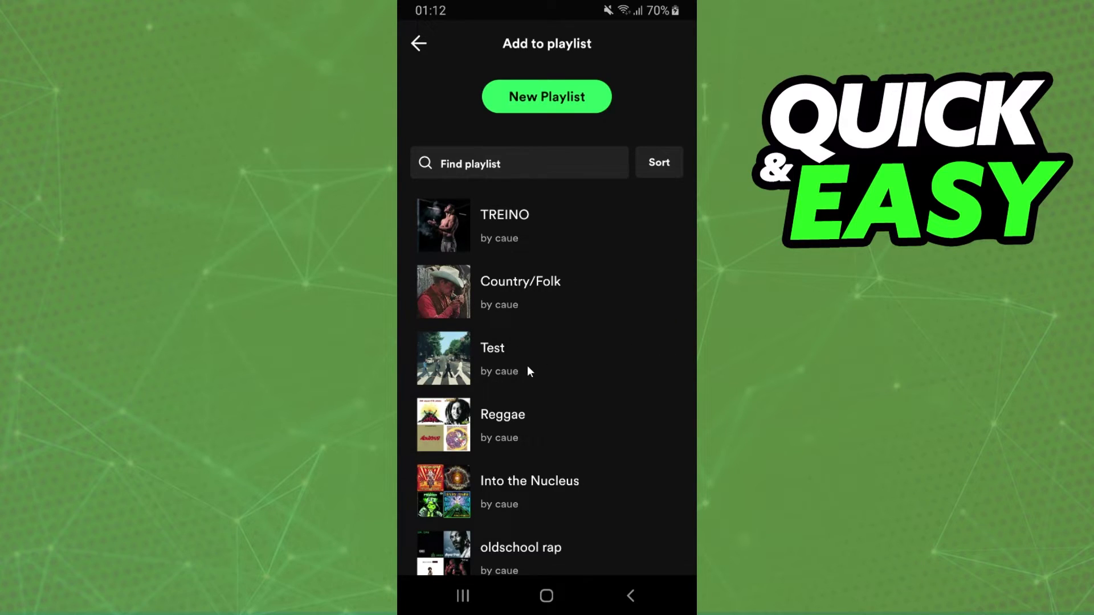
left_click(516, 355)
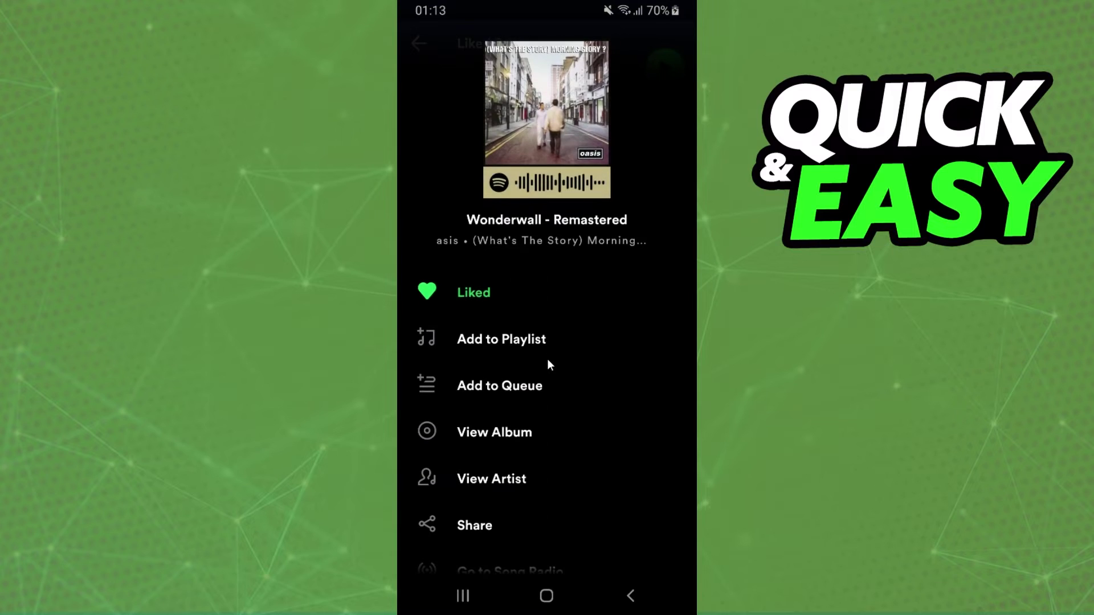
left_click(630, 595)
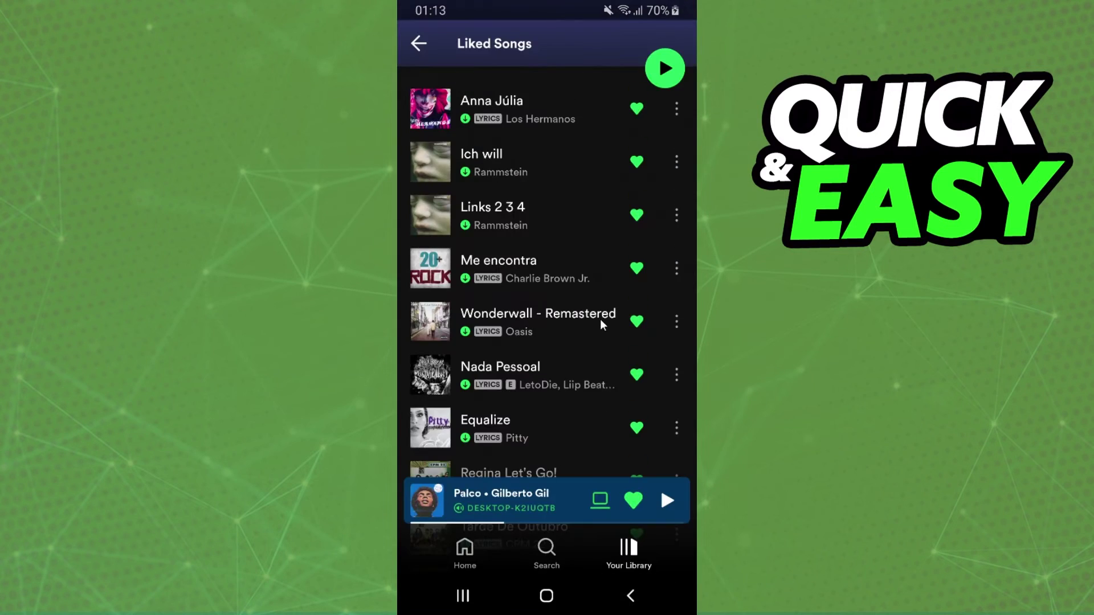
scroll(530, 325, "down", 2)
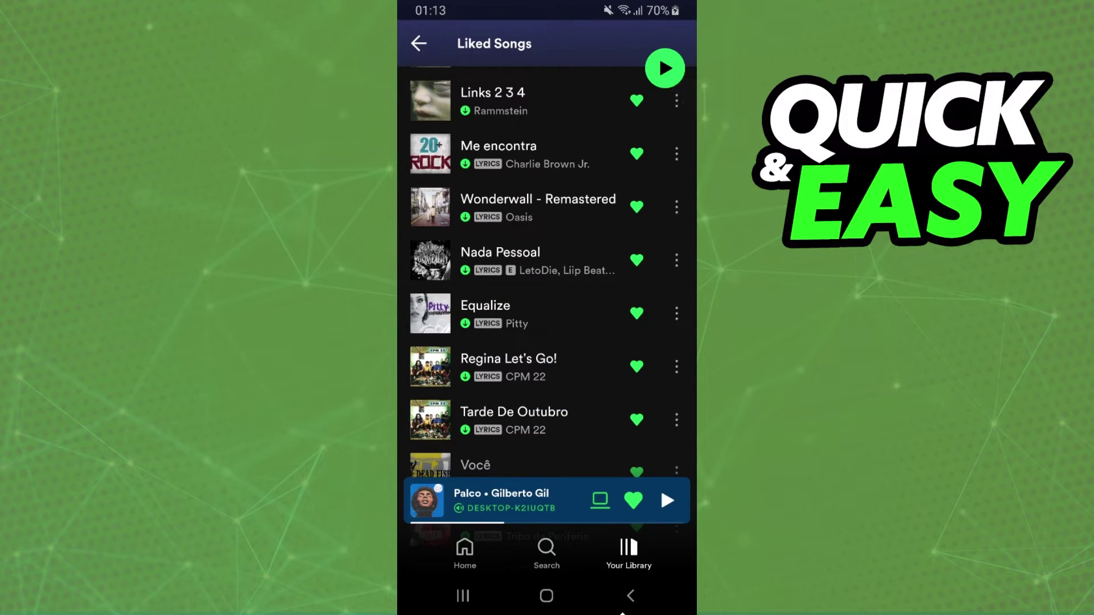
Return to Your Library and open the Test playlist to confirm Links 2 3 4
key("Escape")
scroll(558, 361, "down", 3)
scroll(547, 342, "down", 3)
scroll(529, 299, "down", 3)
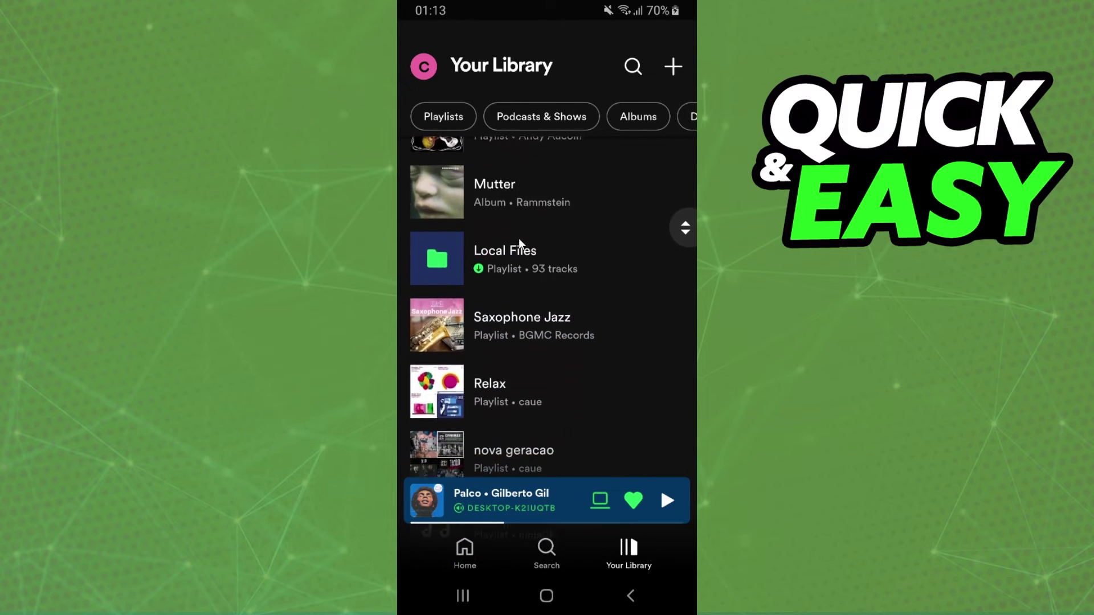
scroll(513, 265, "down", 2)
scroll(512, 263, "down", 3)
scroll(518, 282, "down", 3)
scroll(526, 341, "down", 2)
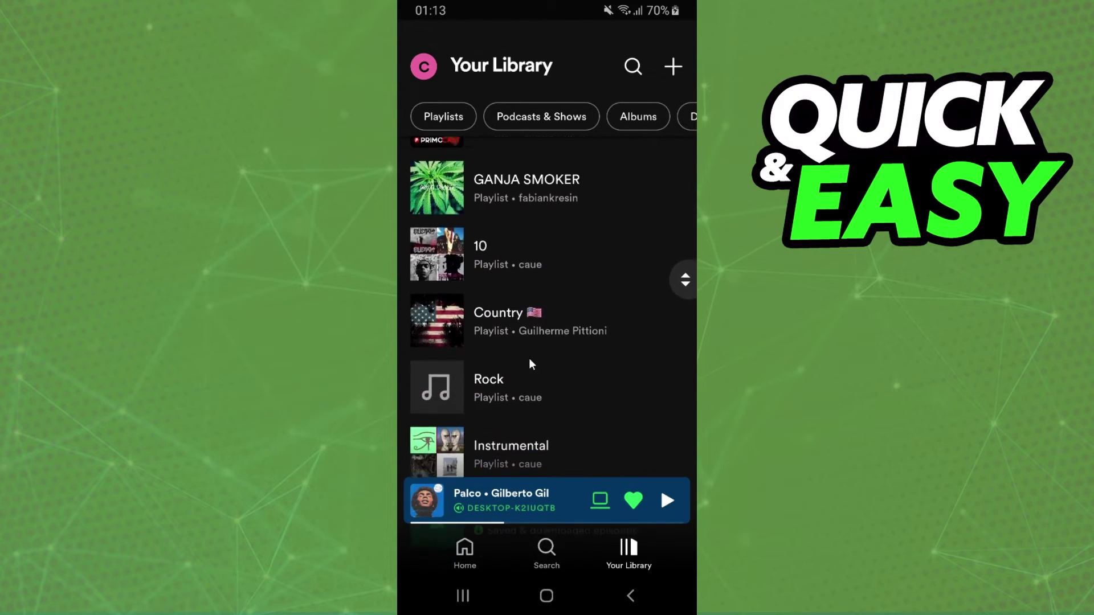
scroll(546, 296, "down", 3)
scroll(546, 296, "down", 3)
scroll(539, 257, "up", 1)
left_click(539, 209)
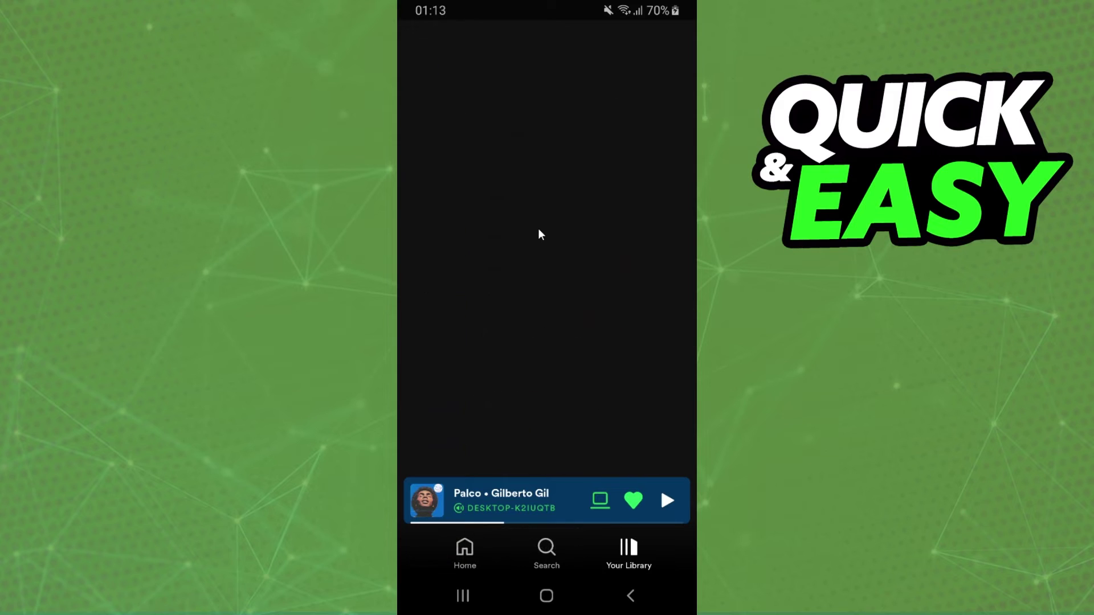
scroll(562, 370, "down", 2)
scroll(555, 371, "down", 1)
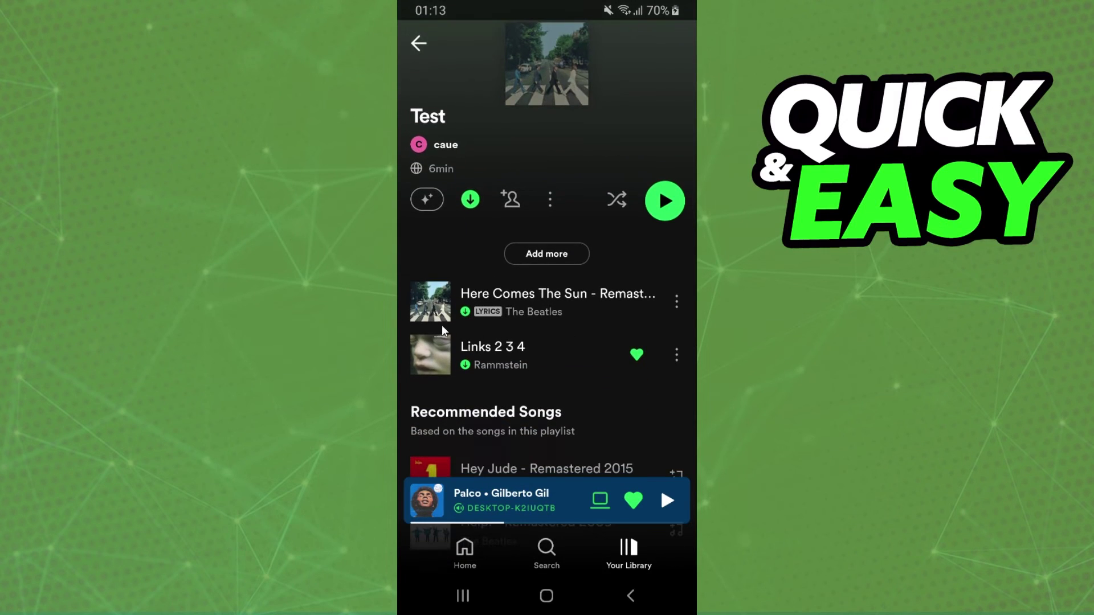
Exit Spotify to the Android home screen
left_click(546, 596)
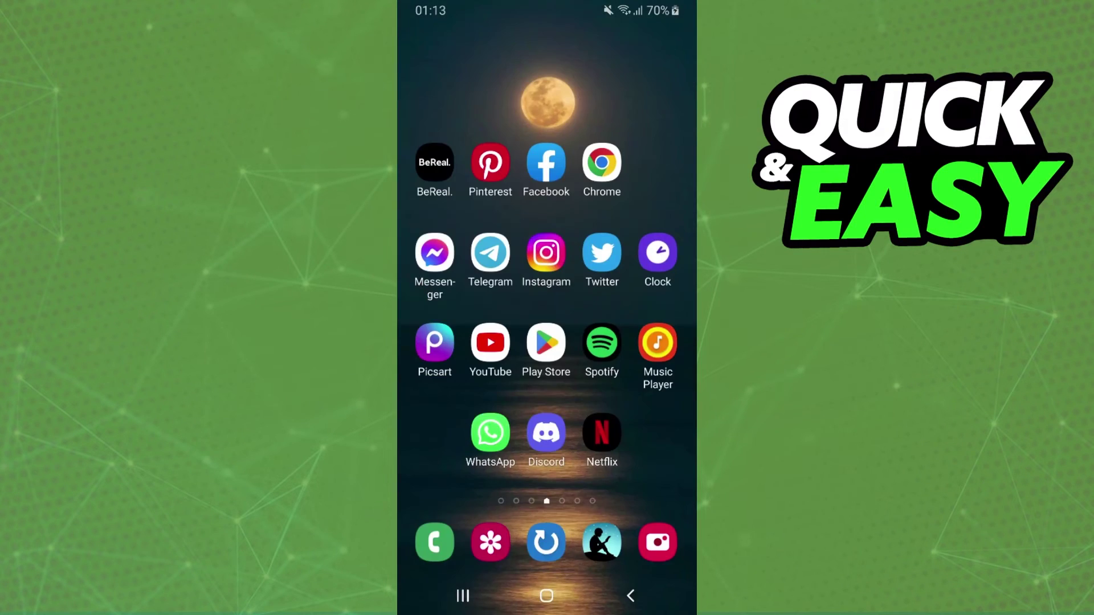